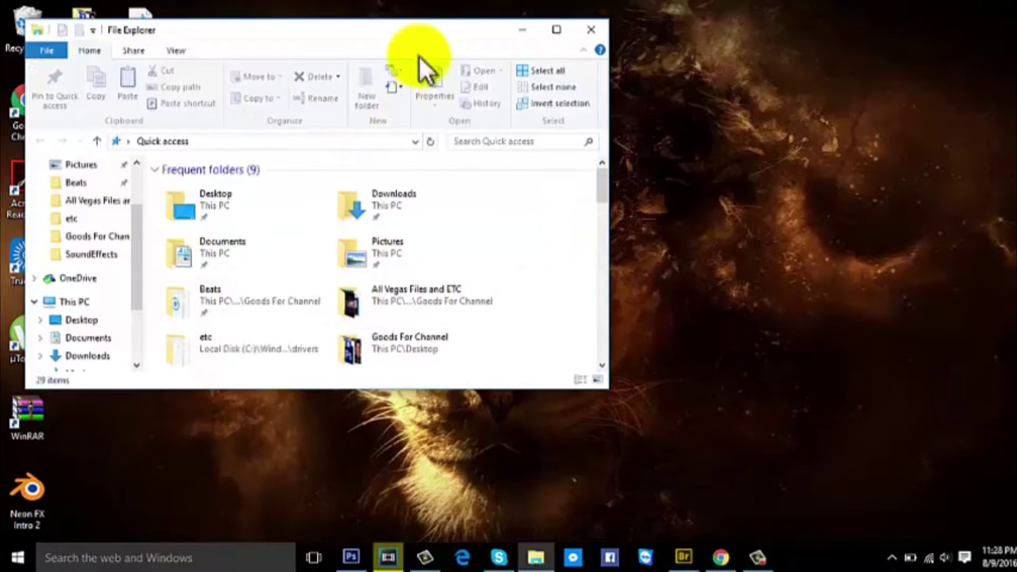
Move the File Explorer window down and right, away from the desktop icons.
drag(460, 39, 678, 98)
Launch Google Chrome, search for 'handbrake download', and maximize the browser window.
double_click(46, 117)
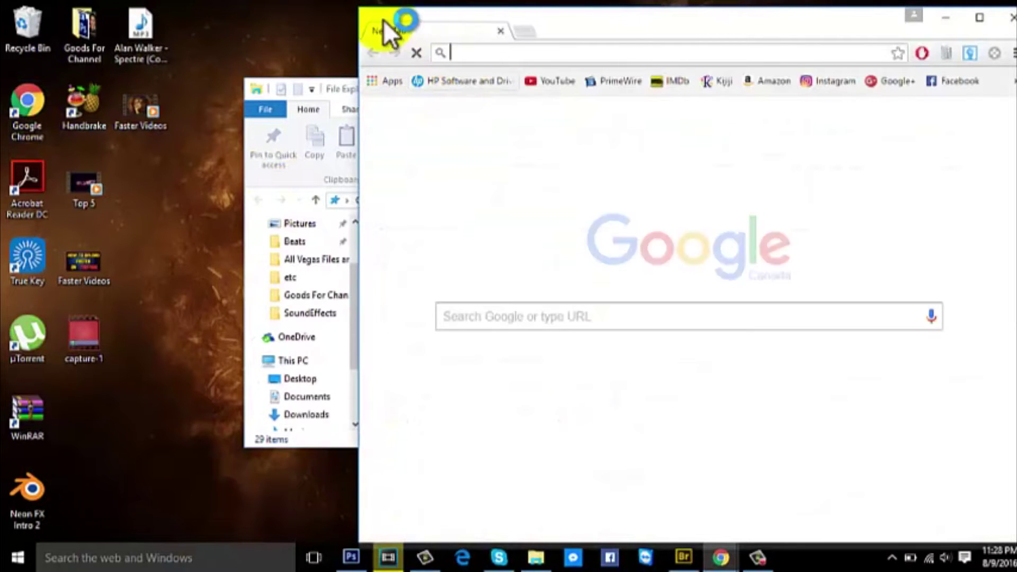
text(handbrake download)
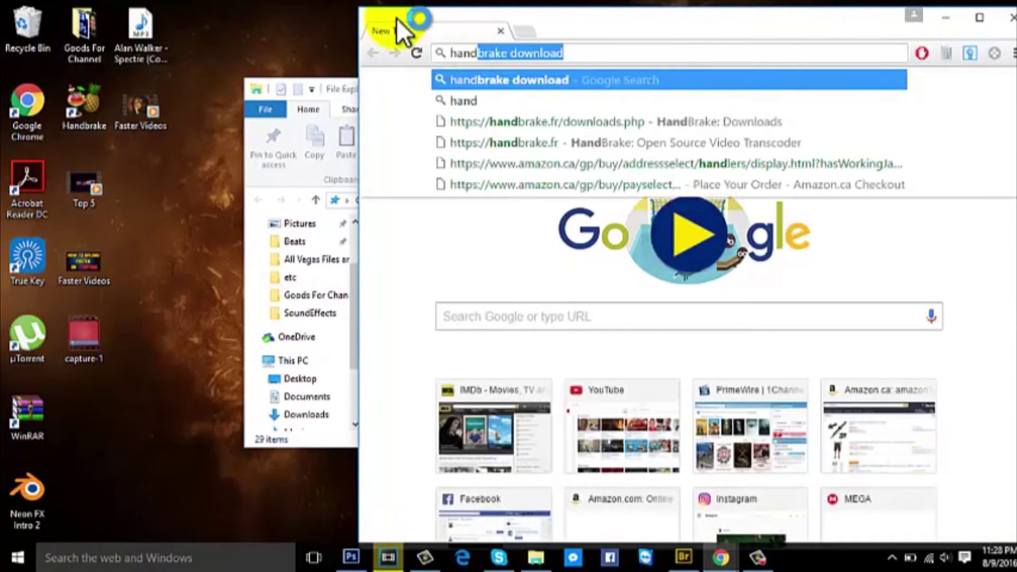
key(Return)
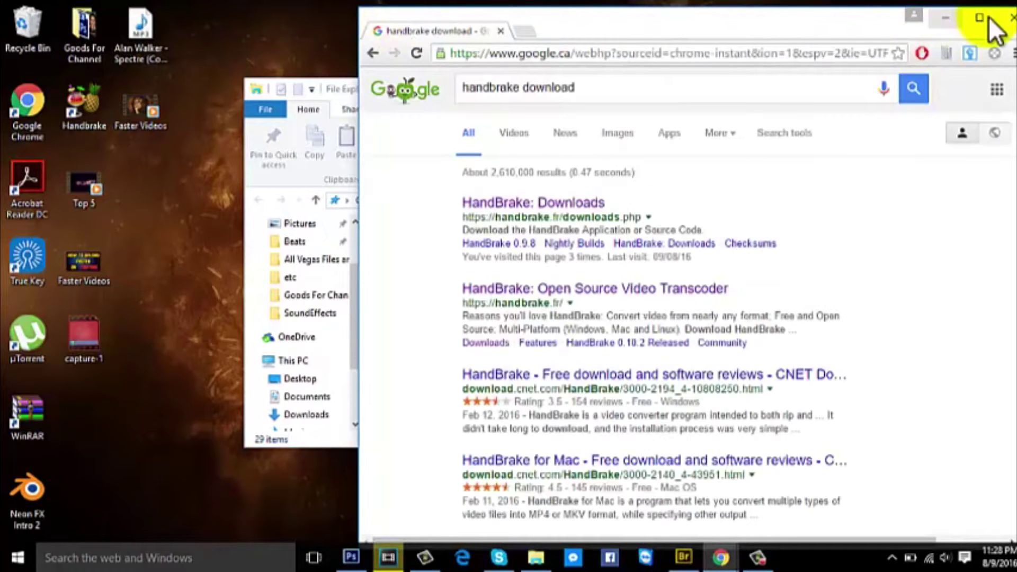
click(988, 17)
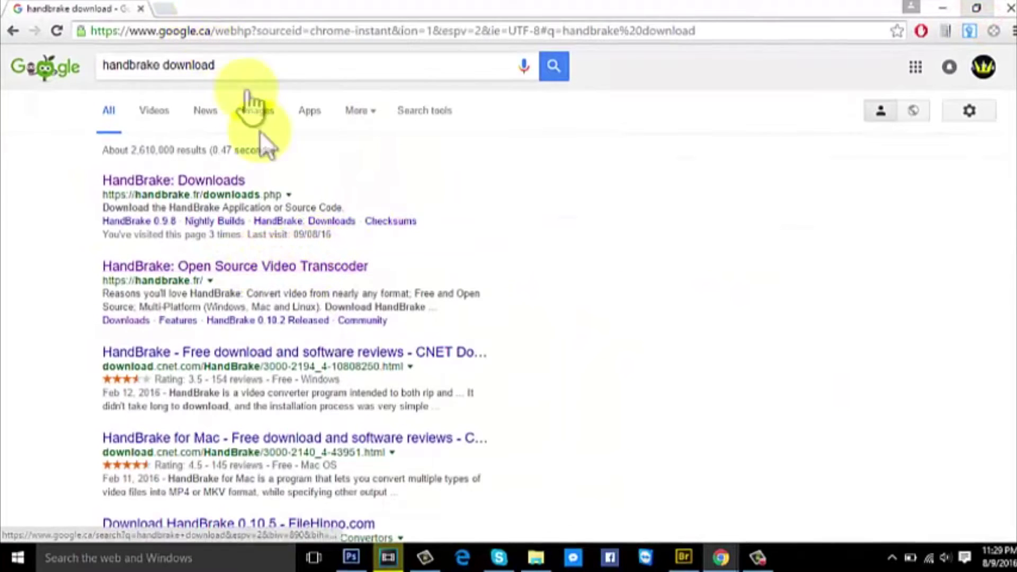
Download the HandBrake 0.10.5 Windows installer from handbrake.fr and run it.
click(233, 270)
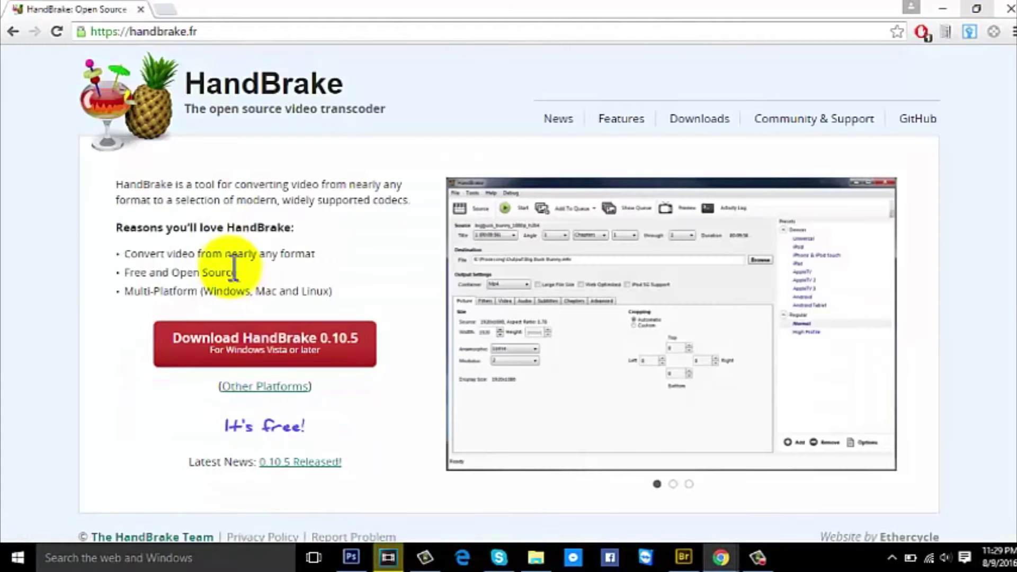
click(333, 365)
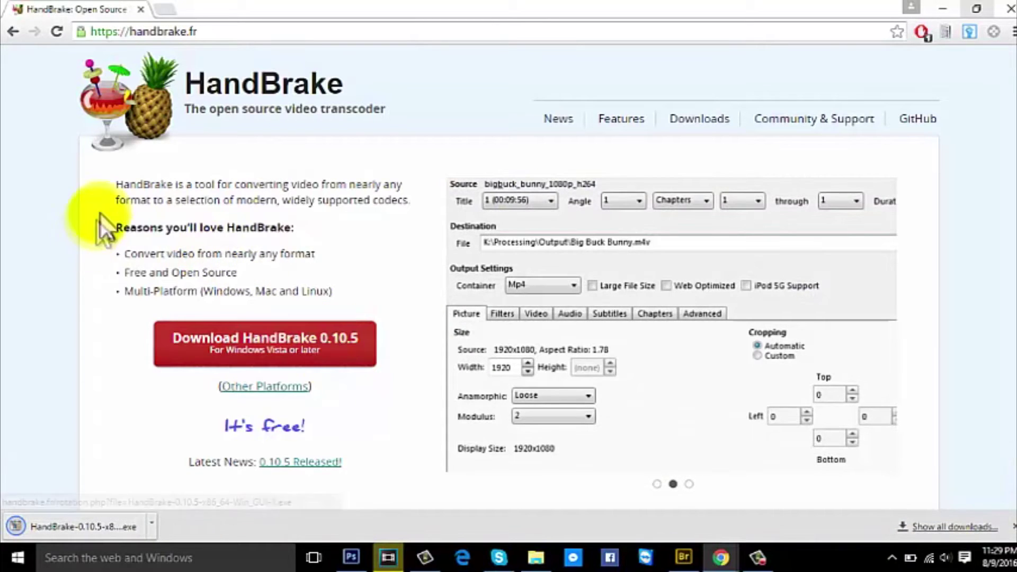
click(100, 532)
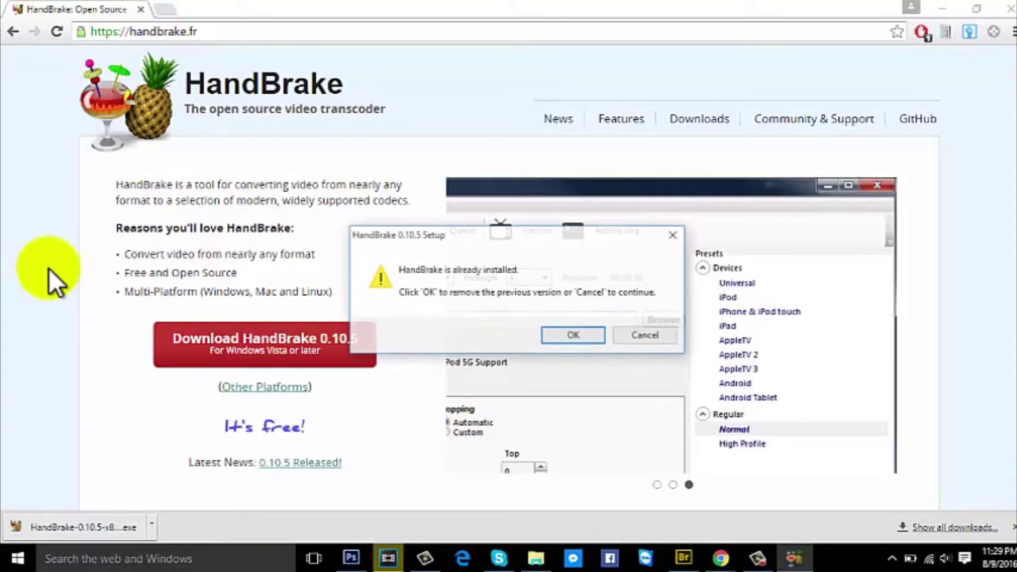
Uninstall the previously installed HandBrake 0.10.5 and dismiss the removal confirmation.
click(562, 335)
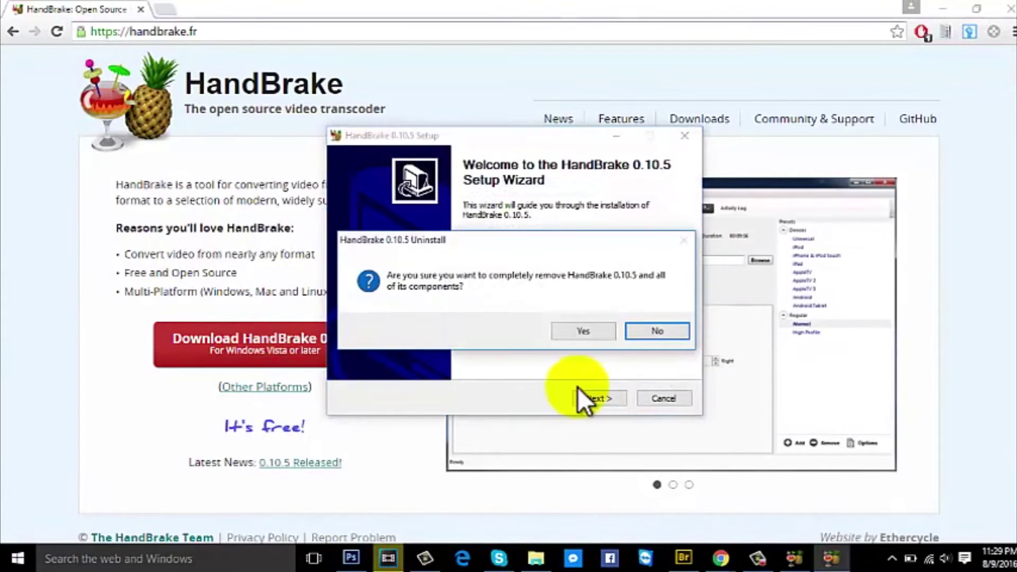
click(580, 334)
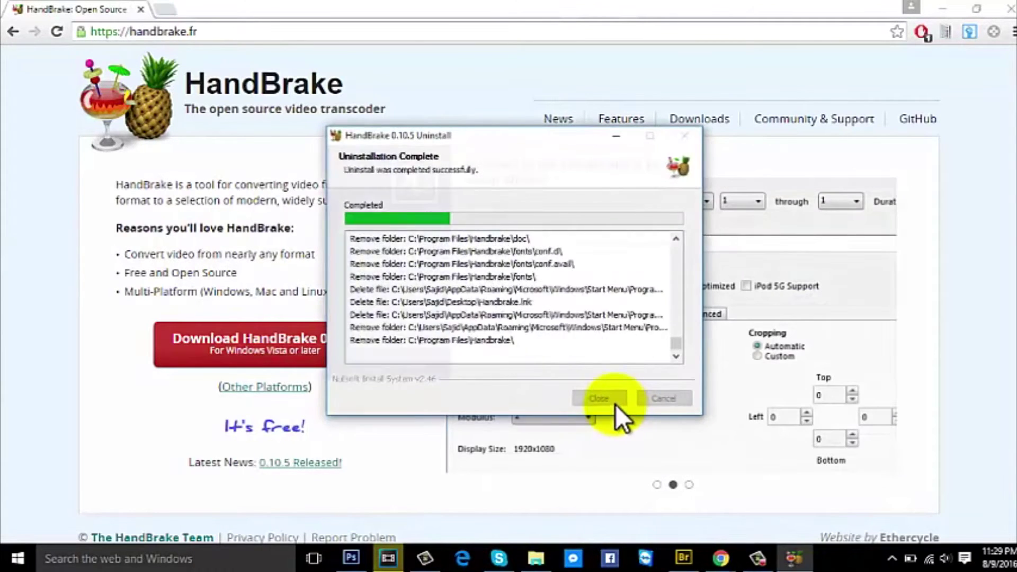
click(616, 404)
click(640, 330)
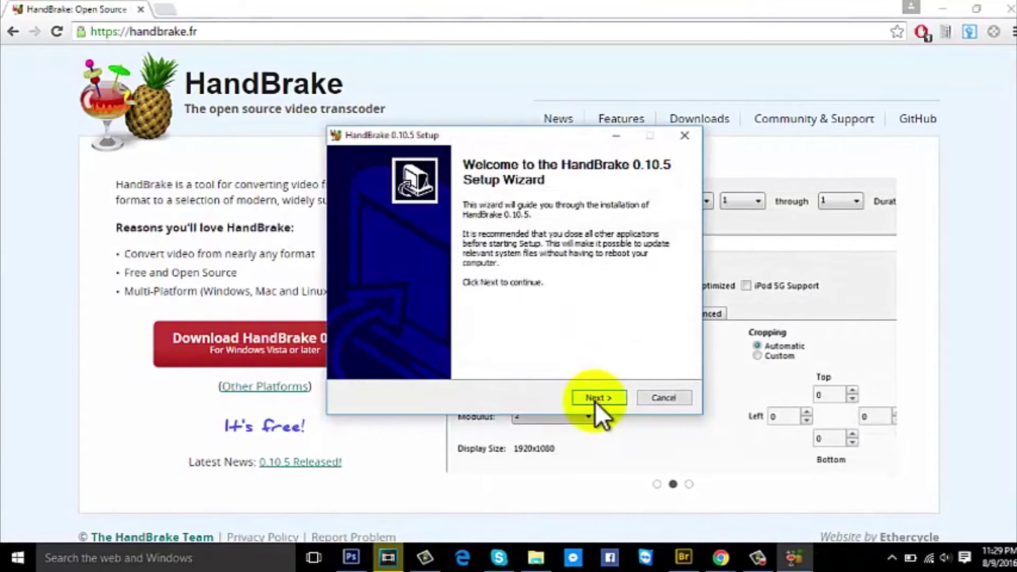
Install HandBrake 0.10.5 into C:\Program Files\Handbrake, accepting the GPL licence, and finish setup.
click(595, 401)
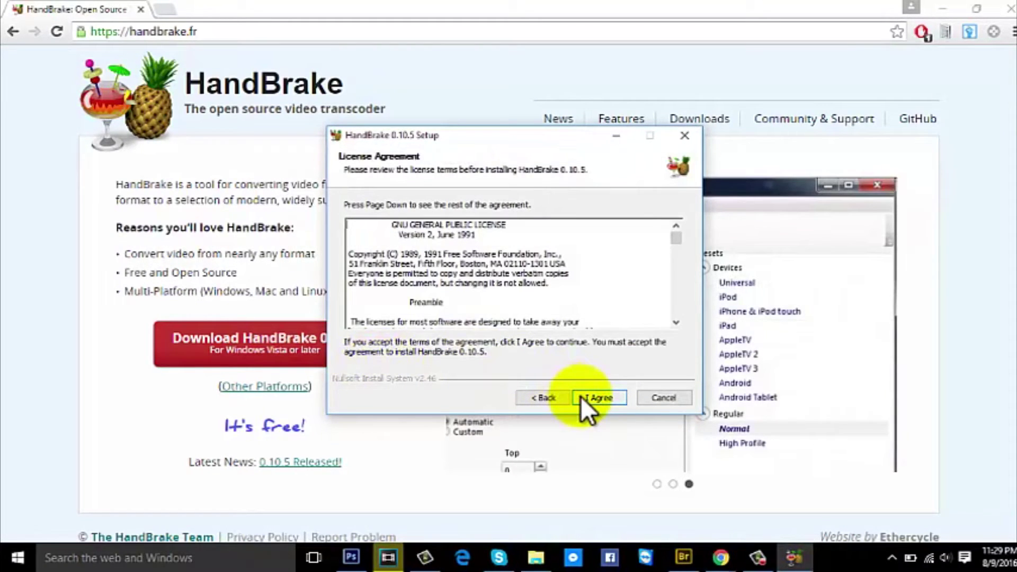
click(582, 398)
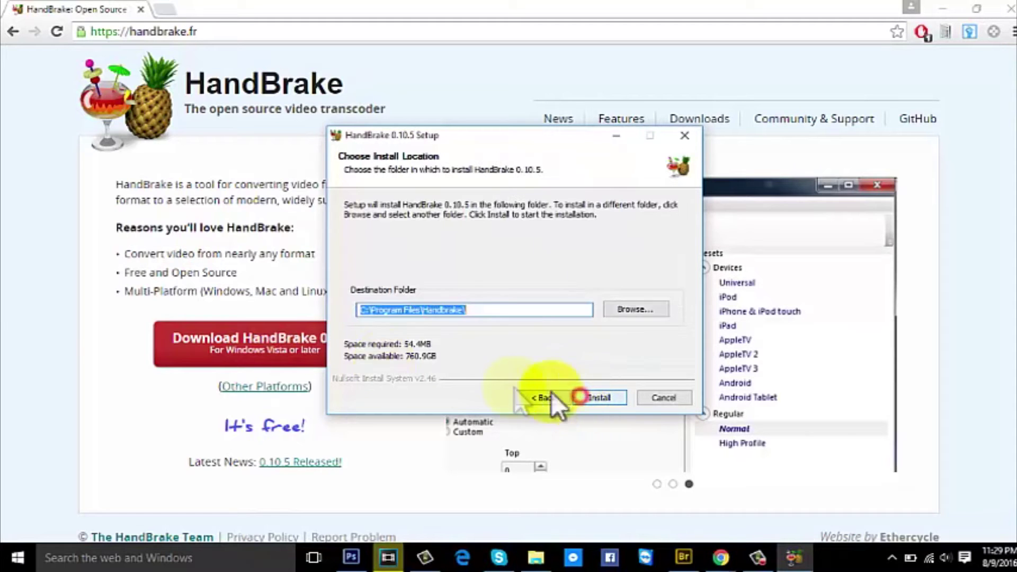
click(586, 401)
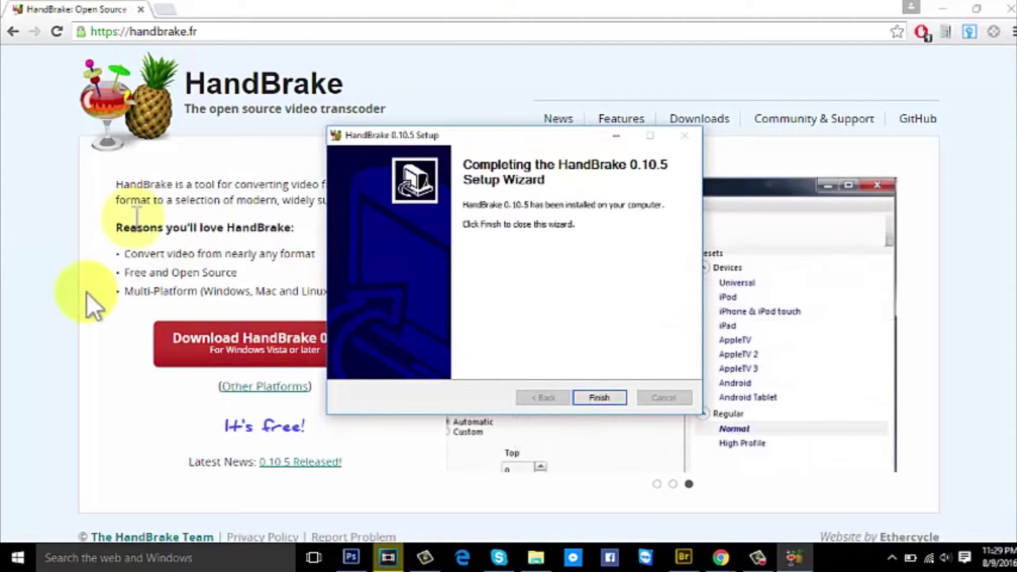
click(616, 402)
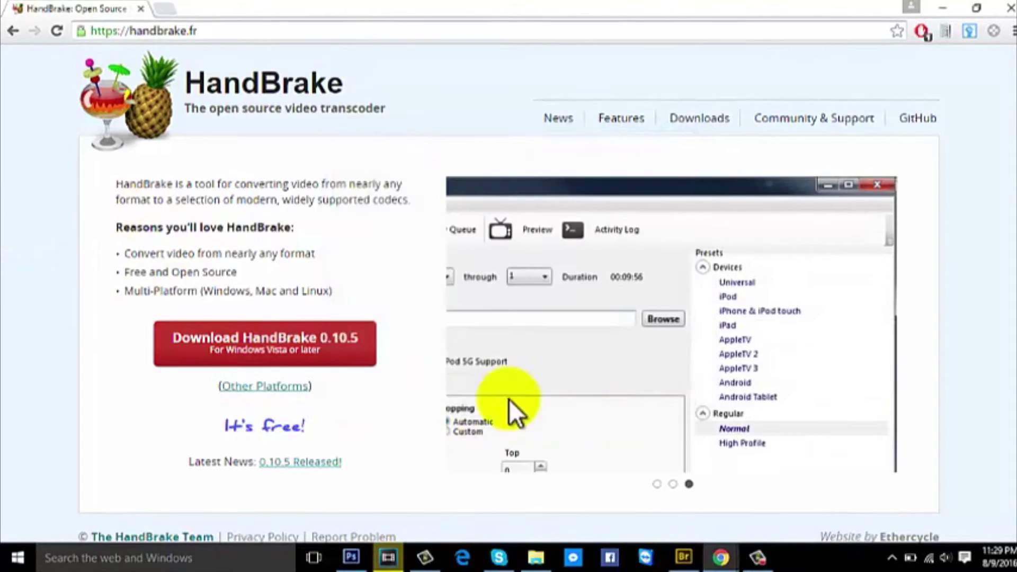
Launch HandBrake without recovering the old queue, then view Top 5's properties showing 27.9 GB.
click(948, 7)
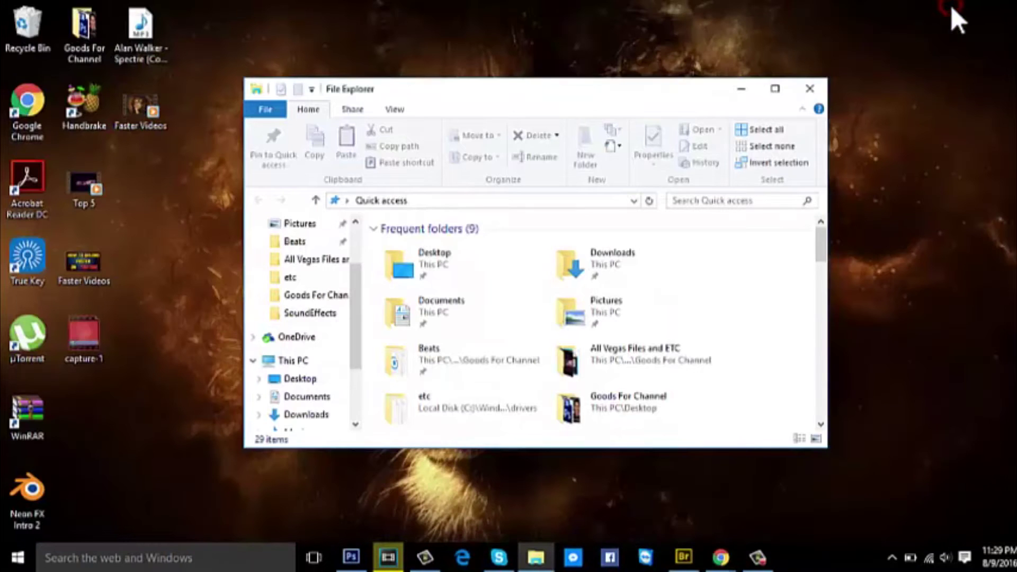
click(741, 90)
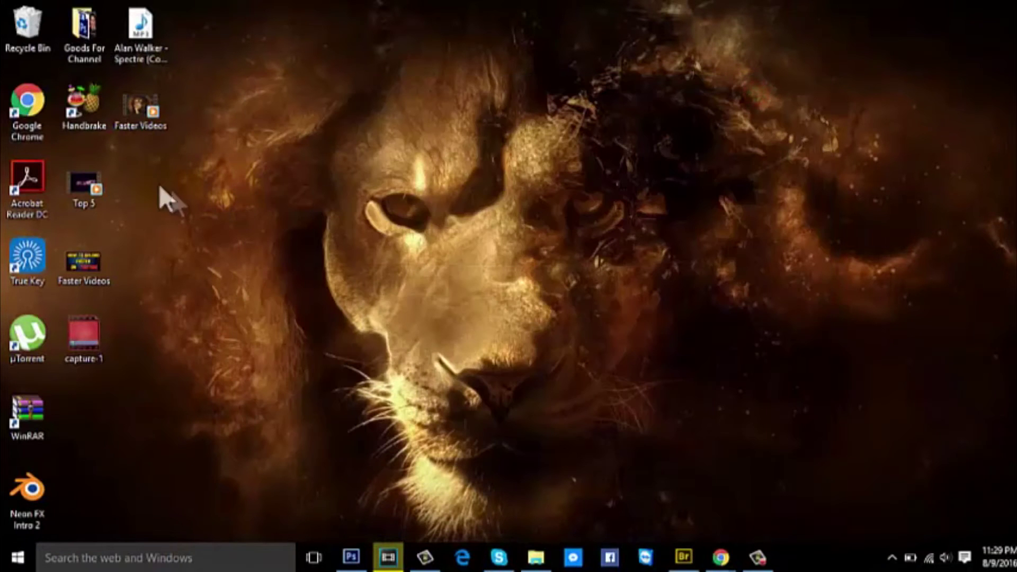
double_click(88, 115)
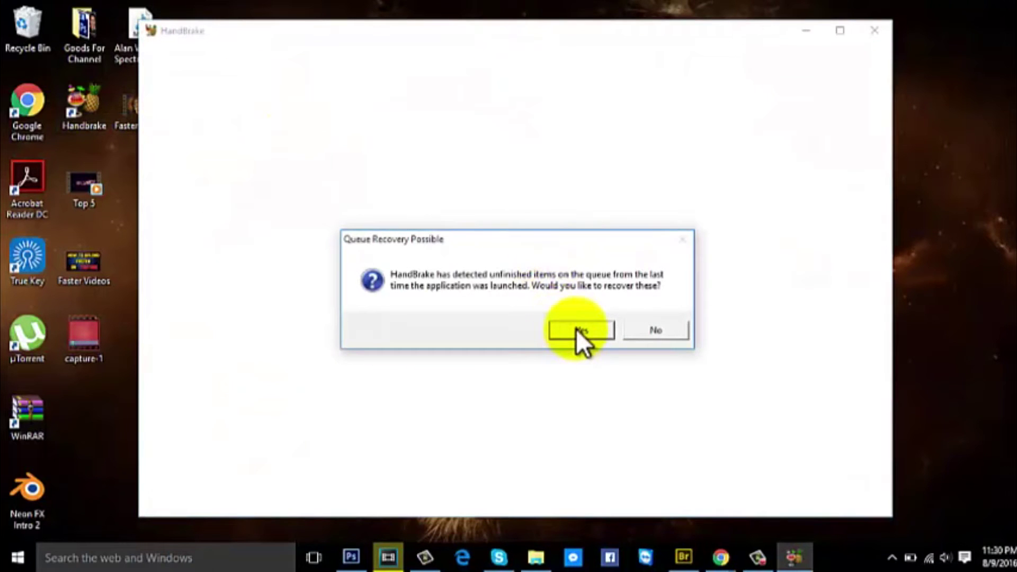
click(653, 330)
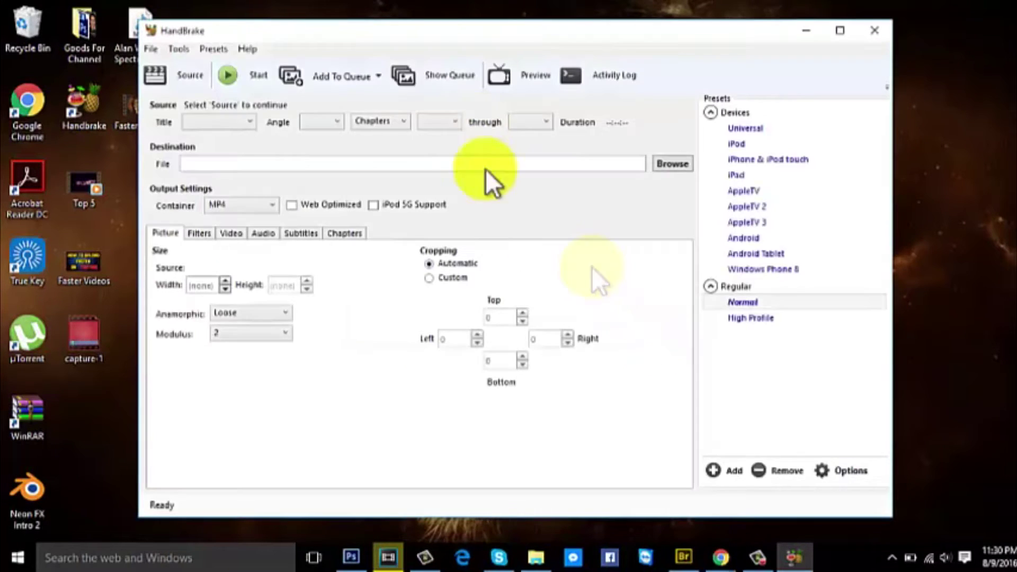
drag(589, 35, 655, 27)
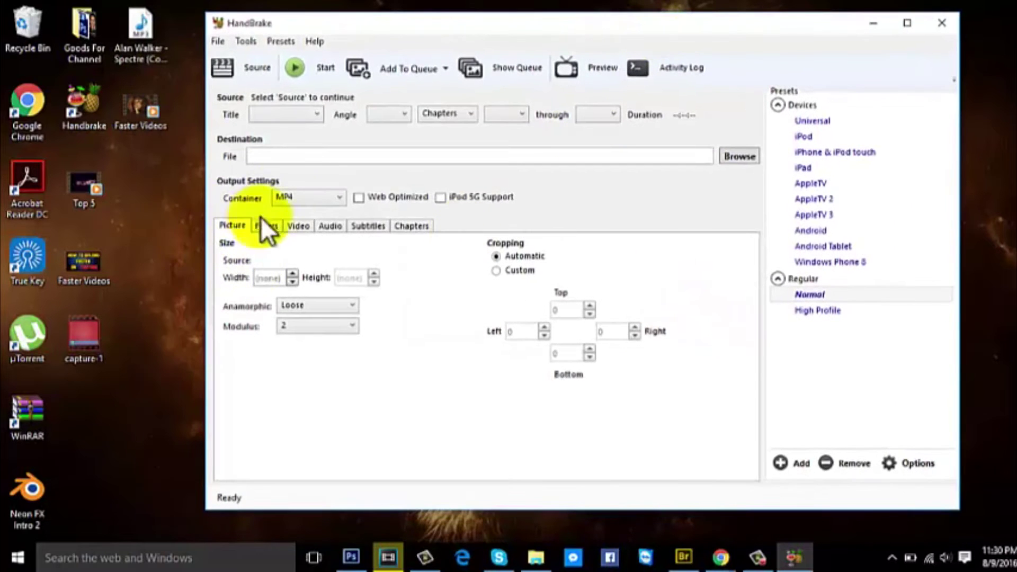
right_click(86, 191)
click(169, 511)
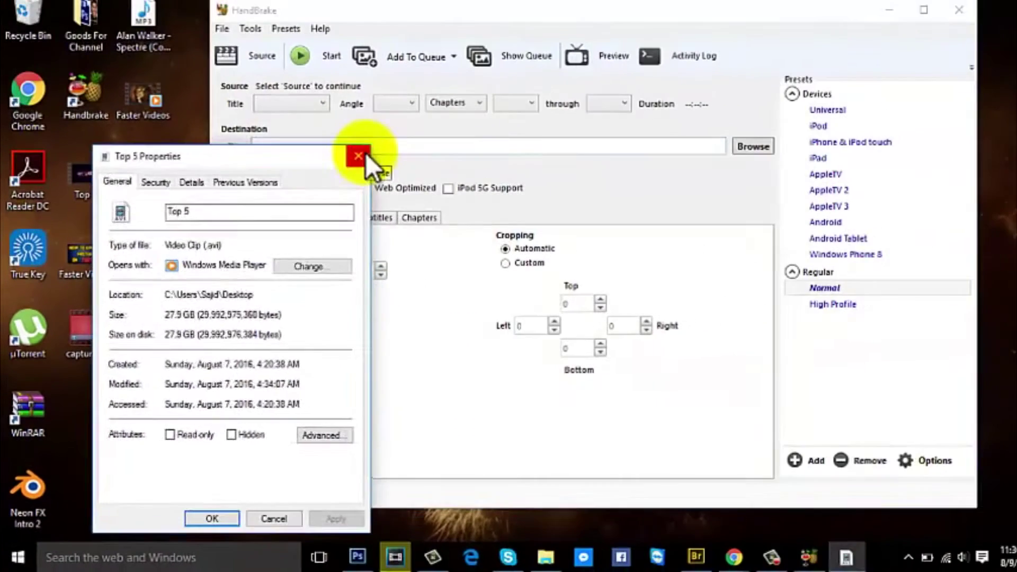
Load the Top 5 video from the desktop as HandBrake's source file.
click(562, 7)
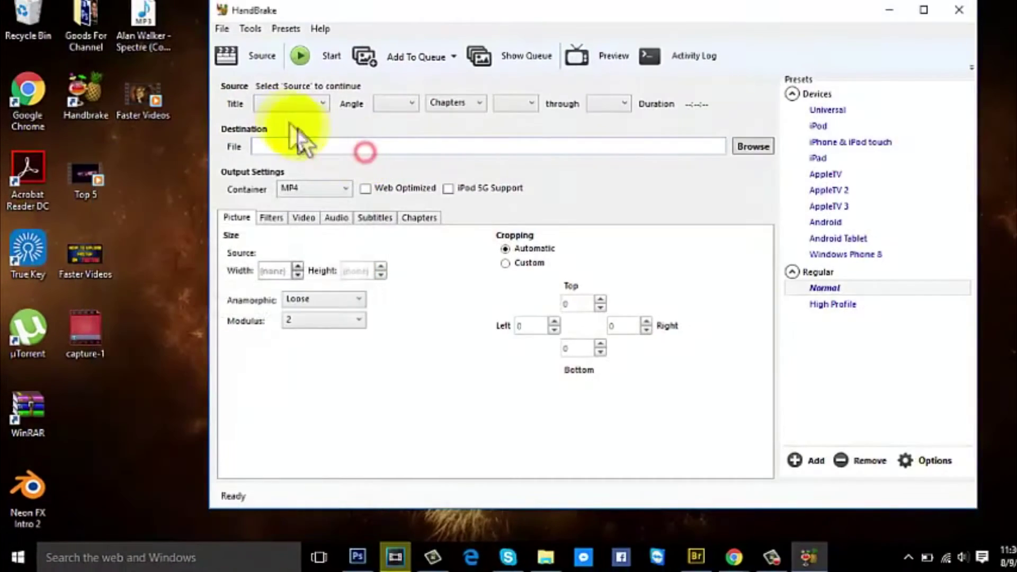
click(249, 64)
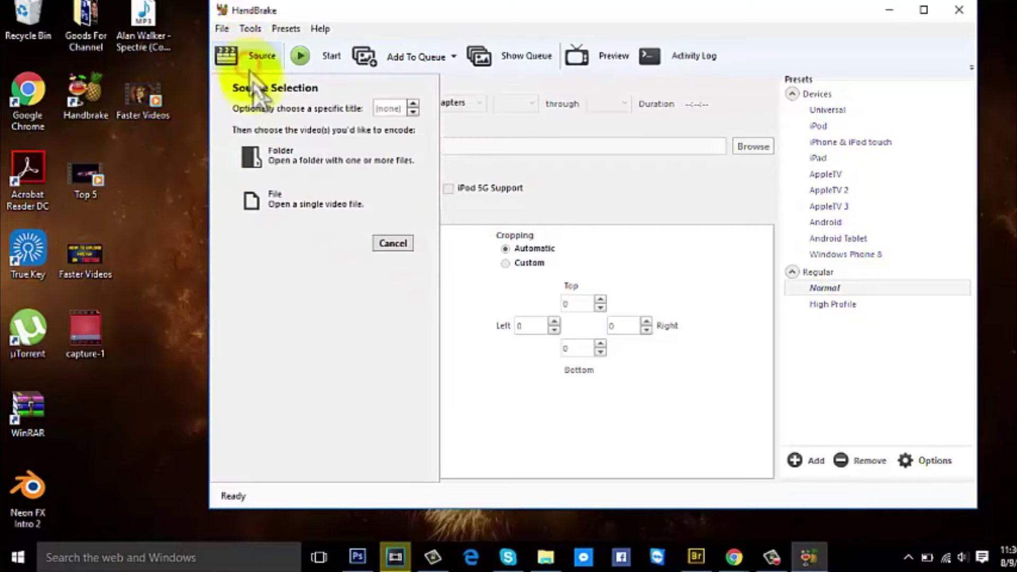
click(292, 207)
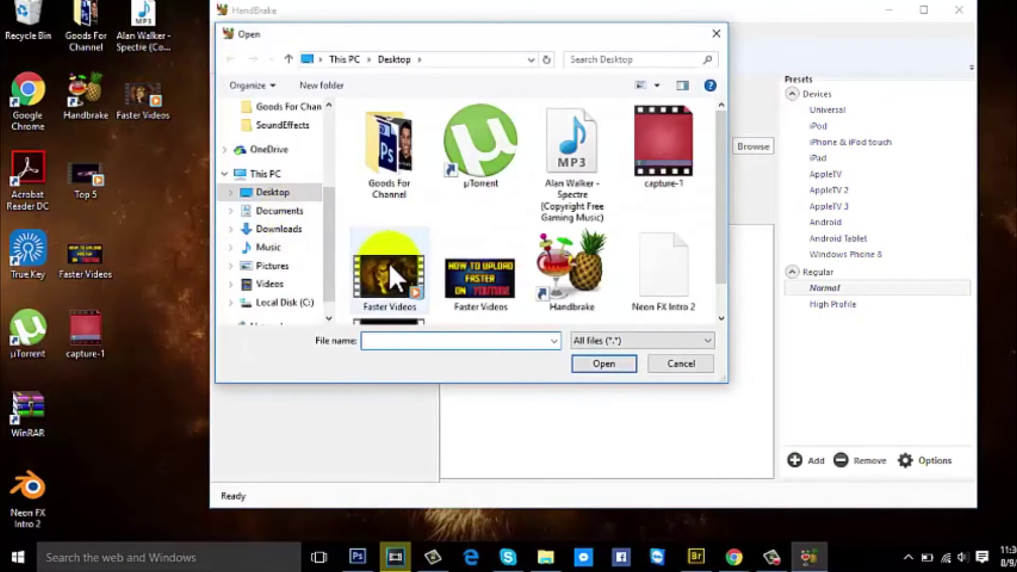
scroll(431, 250, down, 1)
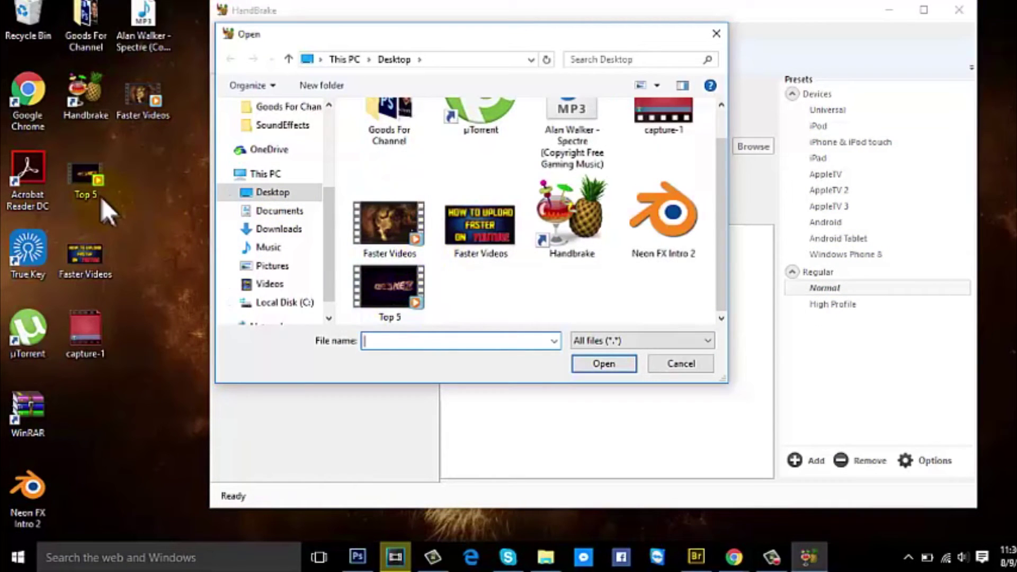
double_click(387, 318)
Set the output destination to Test Video 11.mp4 on the Desktop.
text(Test)
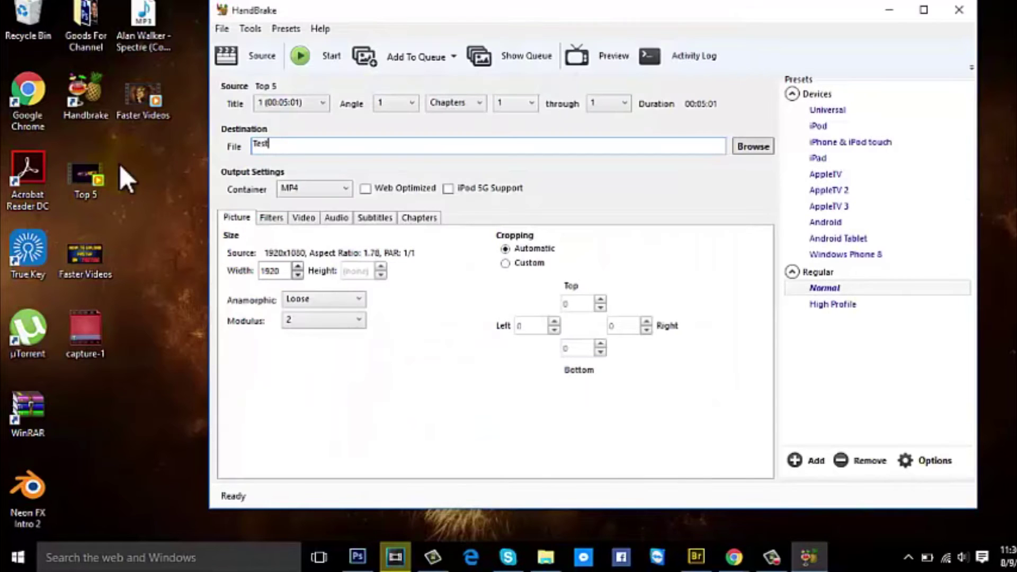
text( Video 11)
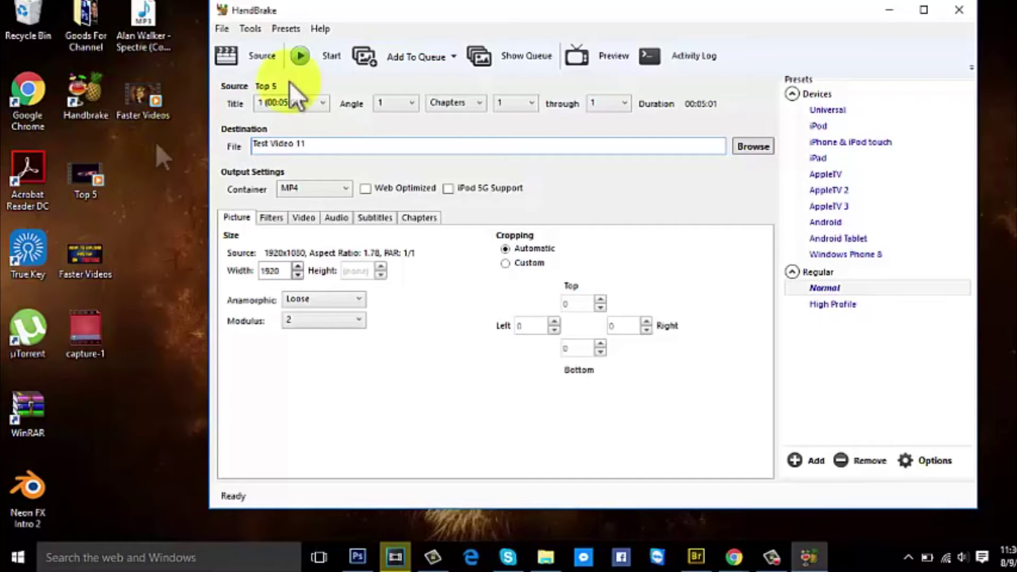
click(753, 147)
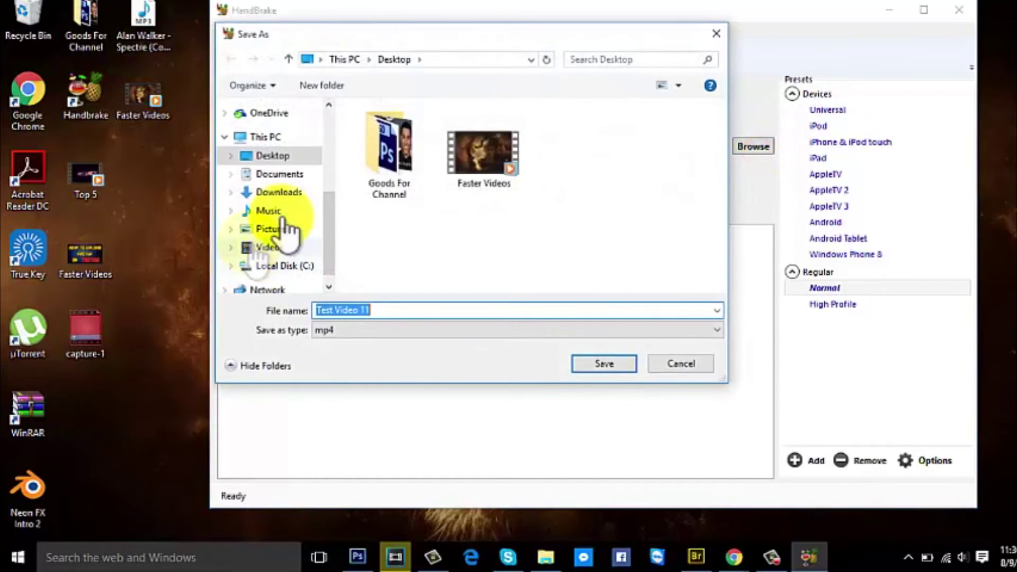
click(611, 369)
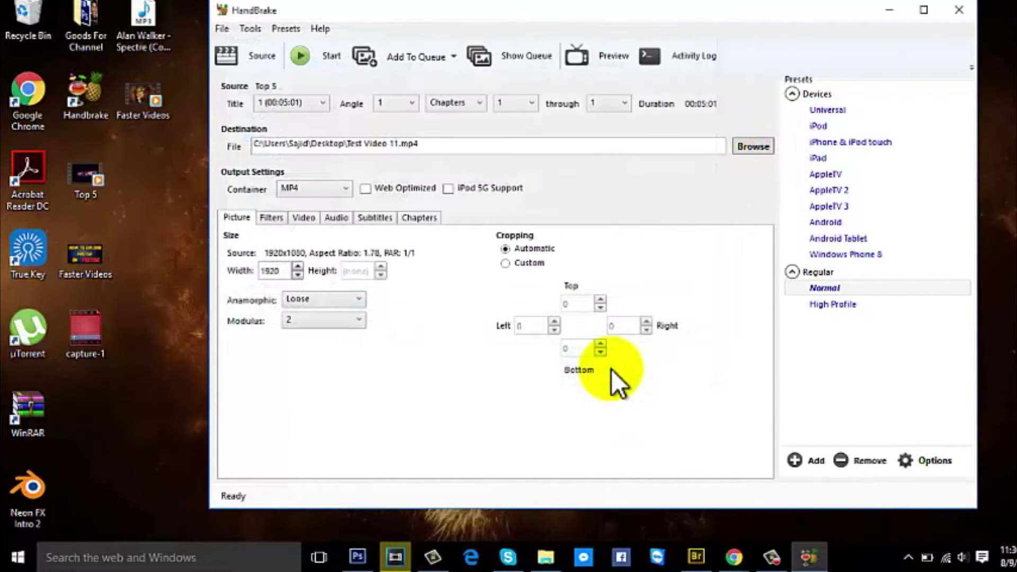
Start encoding Top 5 into Test Video 11.mp4 and wait for Queue Finished.
click(294, 57)
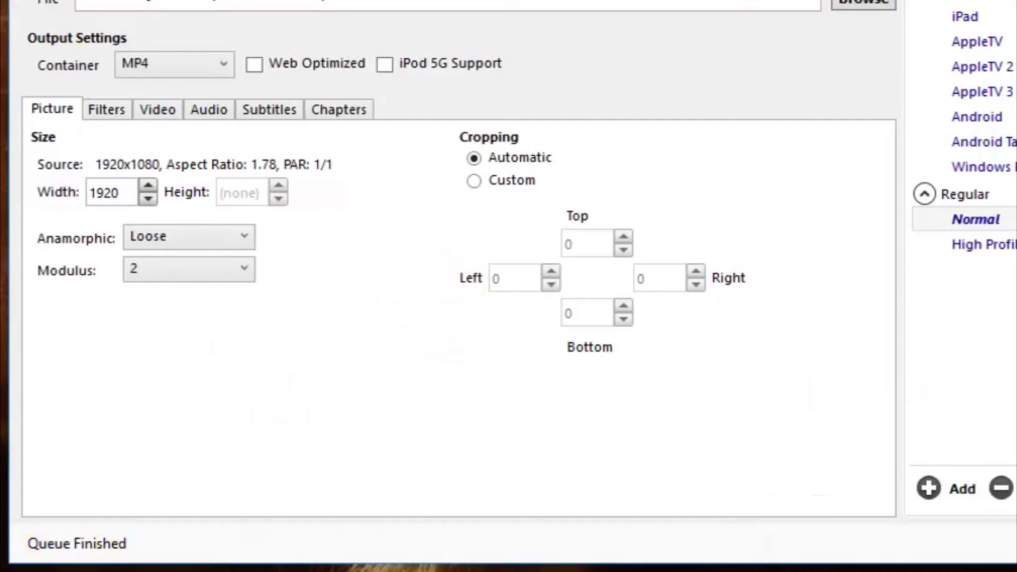
Review Top 5's 27.9 GB size in its Properties window, then close it.
key(super)
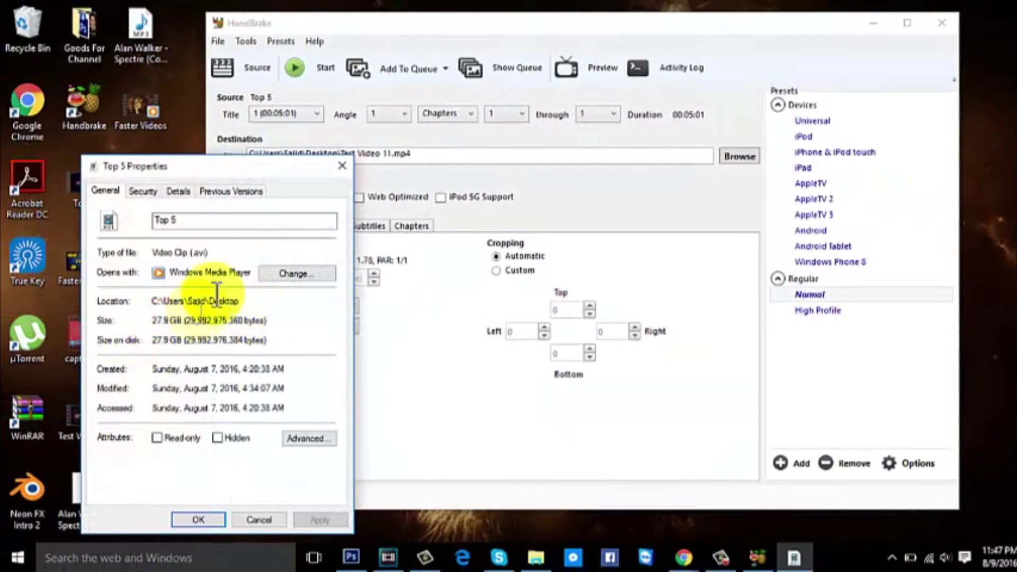
drag(291, 164, 418, 134)
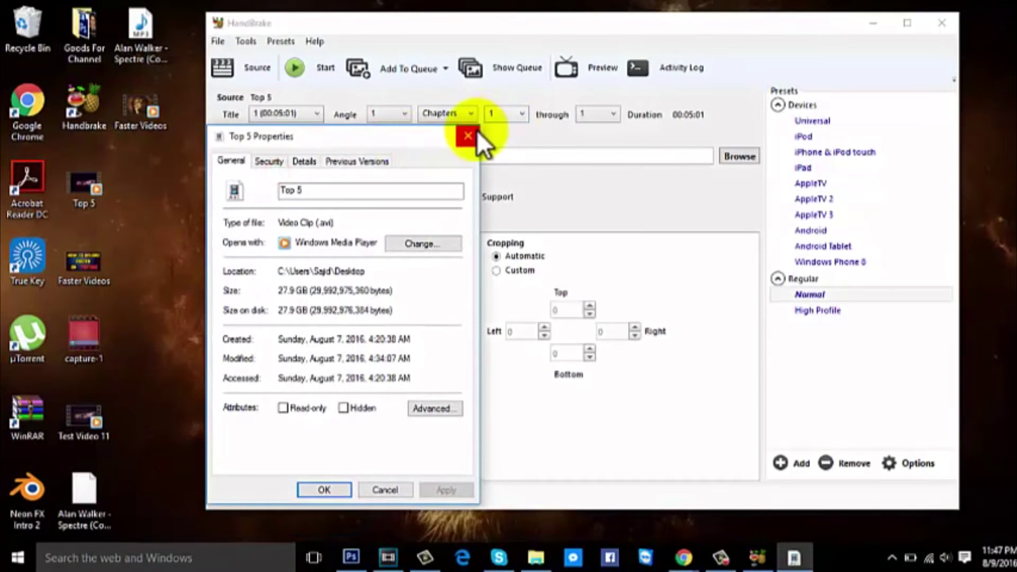
click(477, 132)
Check Test Video 11's 403 MB size in Properties, then start playing Top 5.
right_click(91, 421)
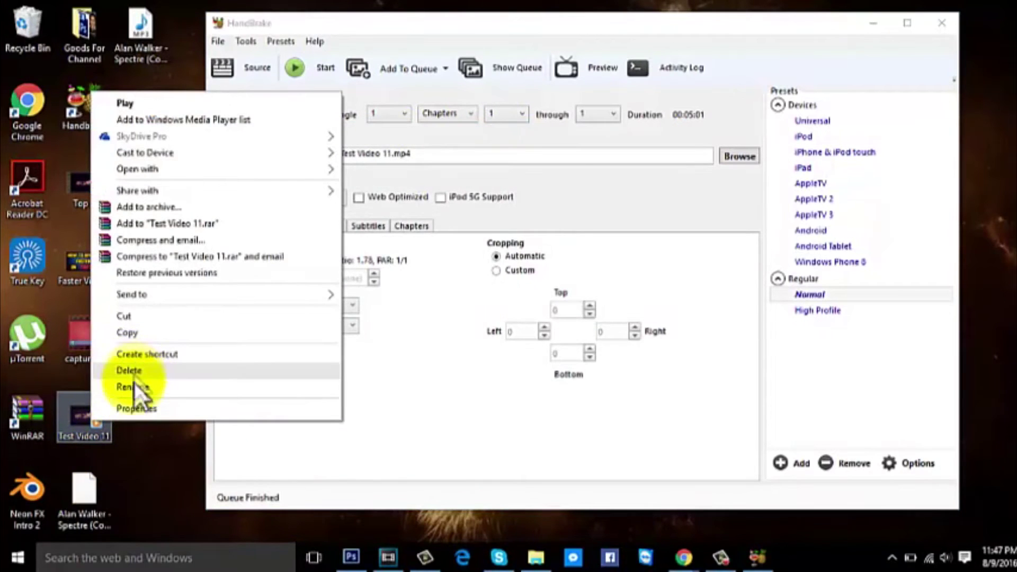
click(132, 408)
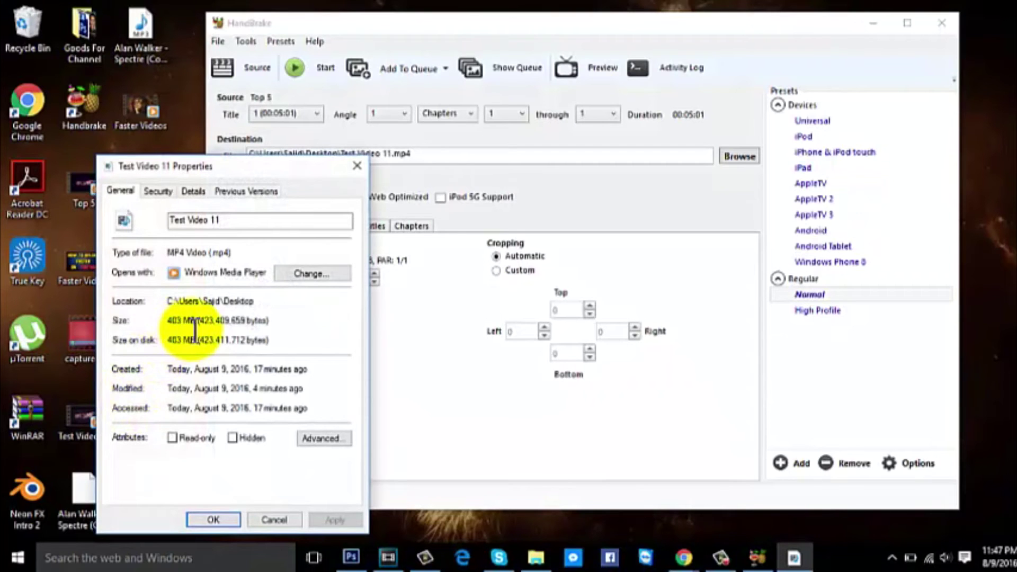
click(357, 173)
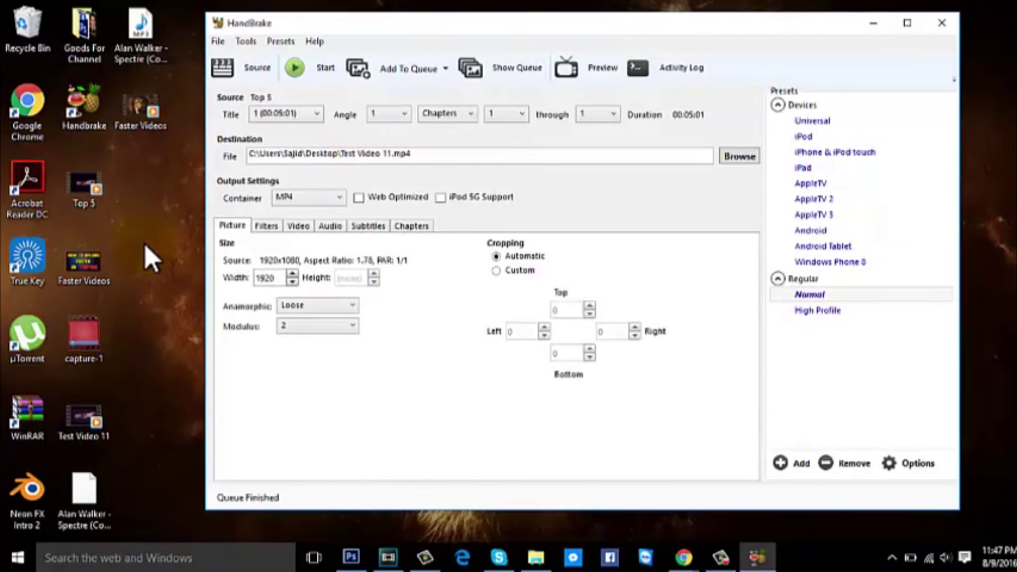
double_click(83, 192)
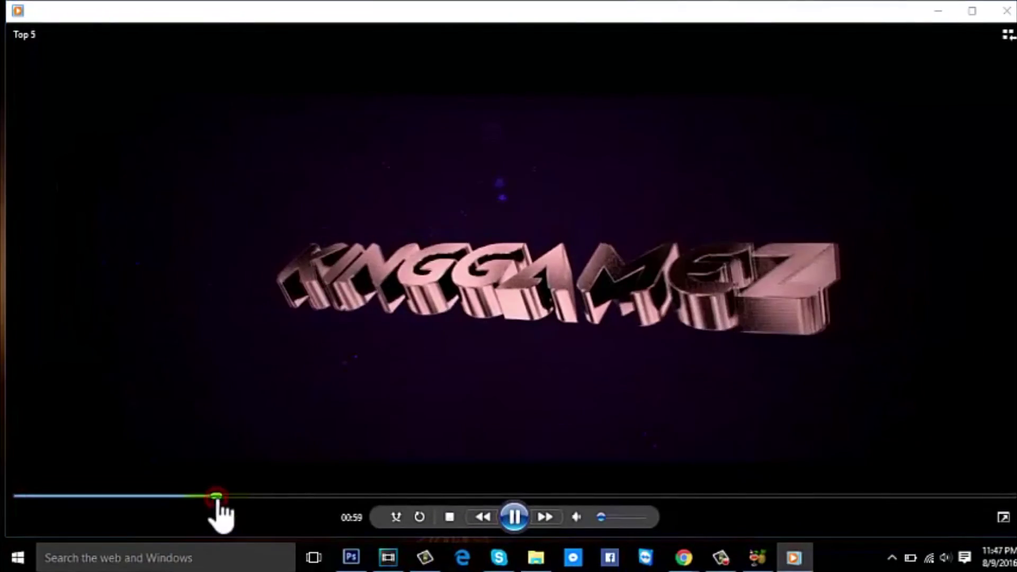
Skip the Top 5 playback ahead to around 02:08 of 05:01.
click(217, 496)
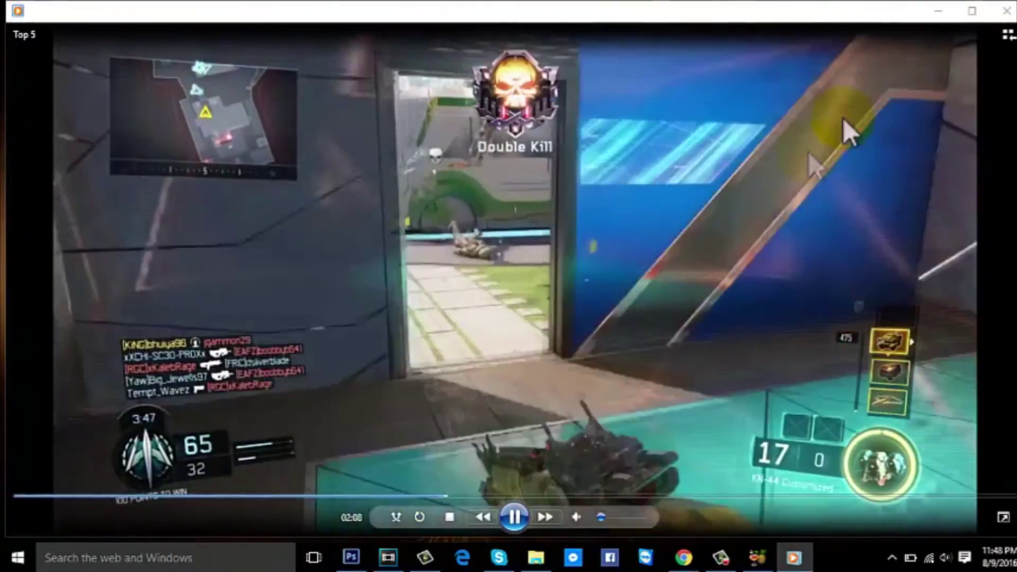
Close Top 5, play Test Video 11 in Windows Media Player, and dismiss the server execution error.
click(1007, 11)
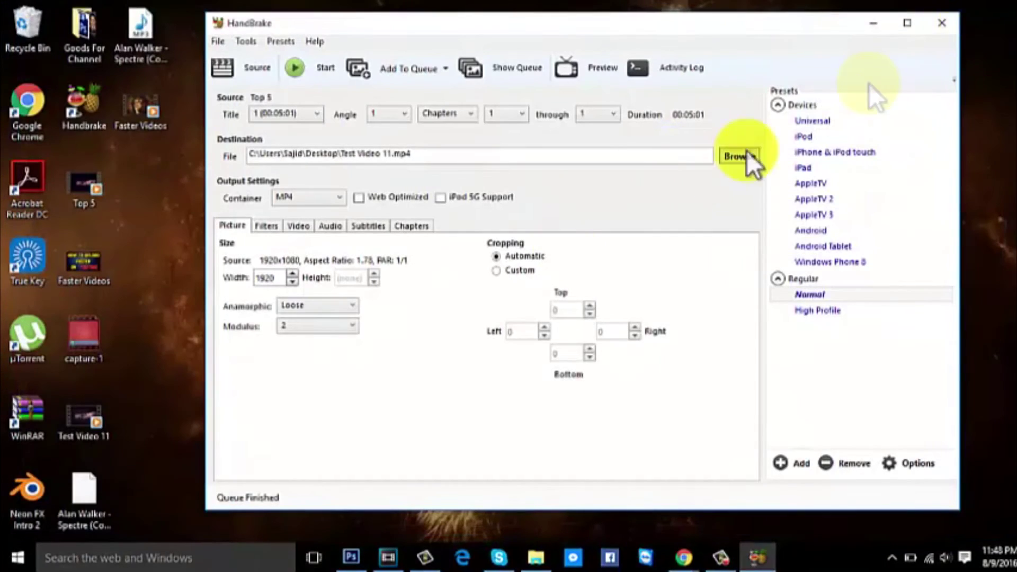
double_click(100, 425)
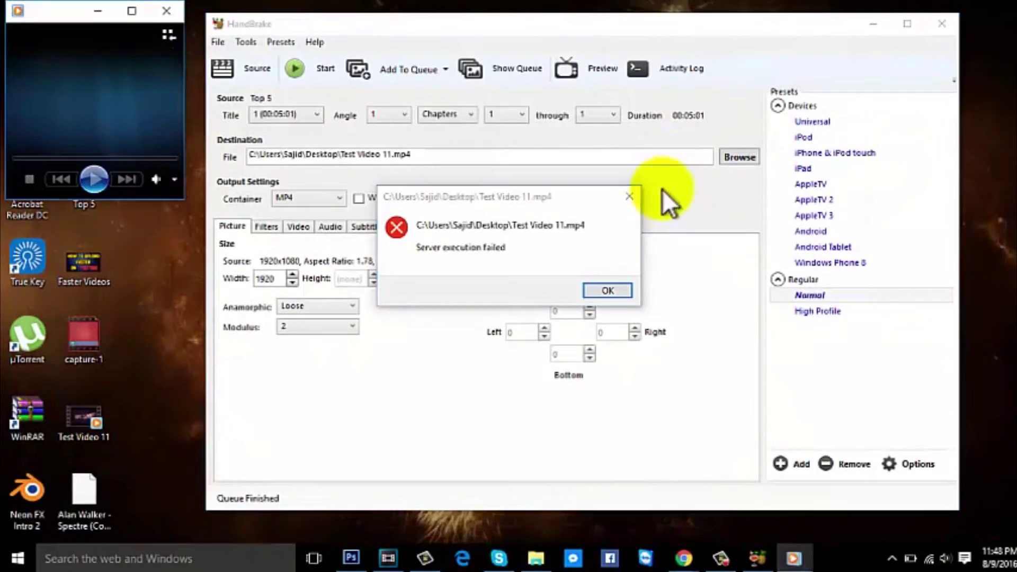
click(625, 199)
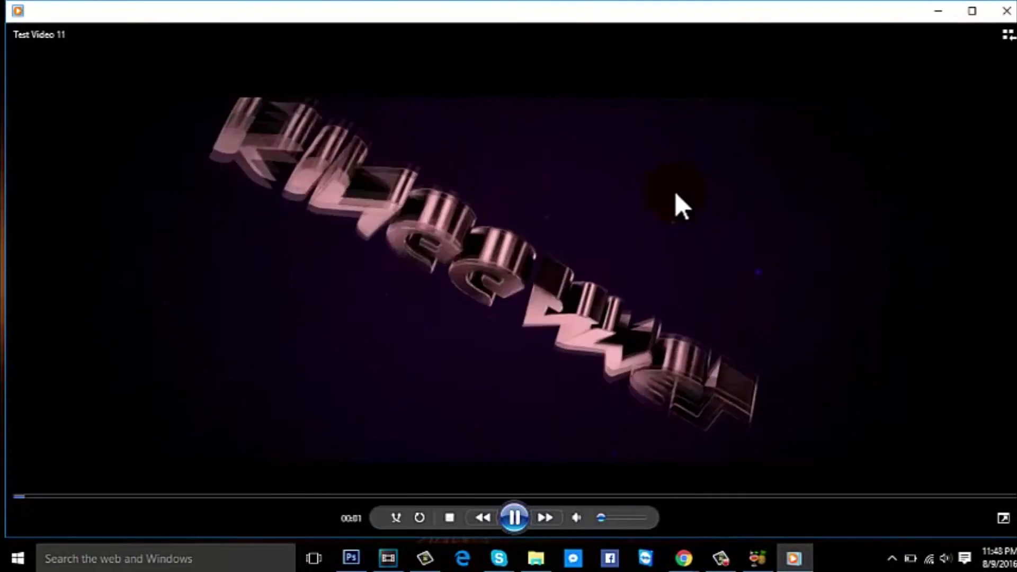